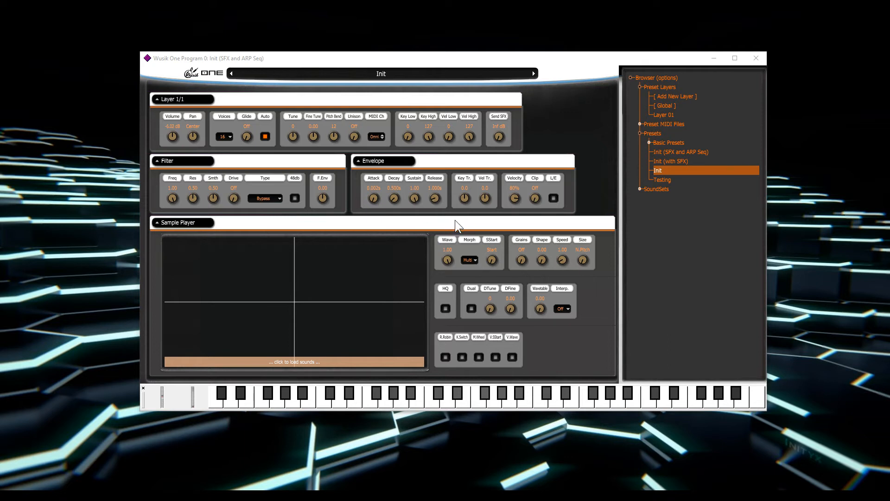
# View the layer's selection, renaming and adding options, and select Layer 01 in the browser.
pyautogui.click(182, 95)
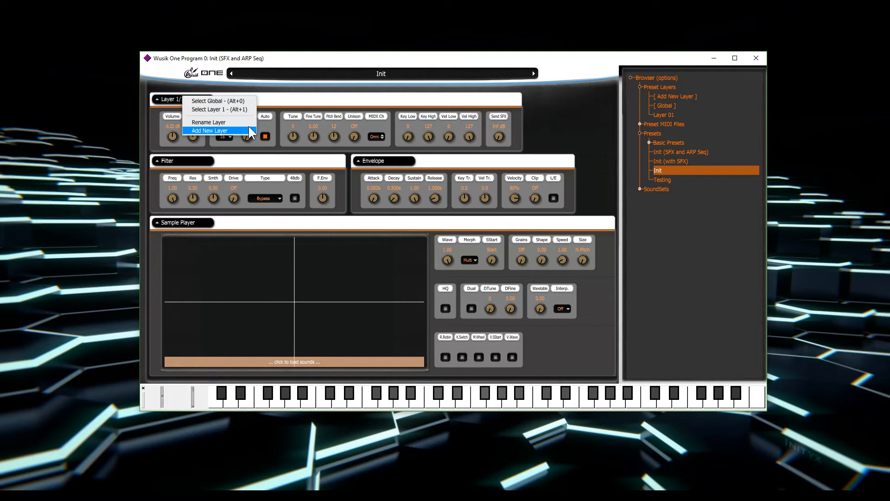
pyautogui.click(564, 109)
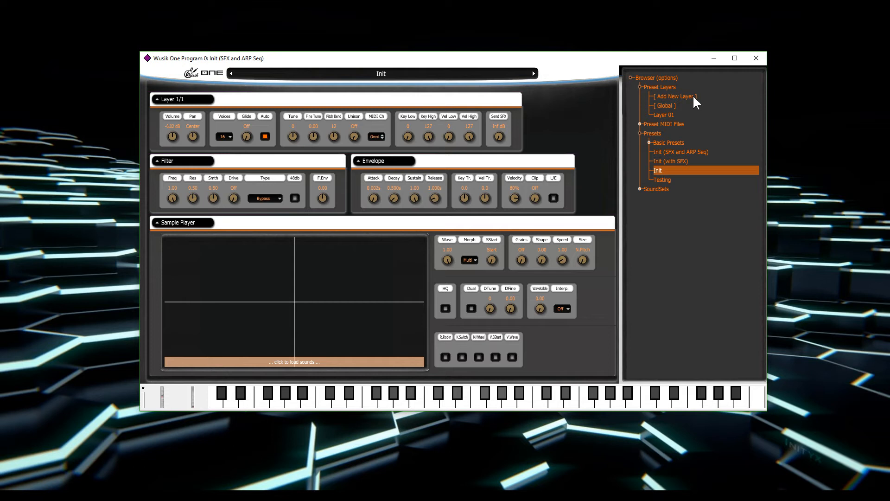
pyautogui.click(680, 116)
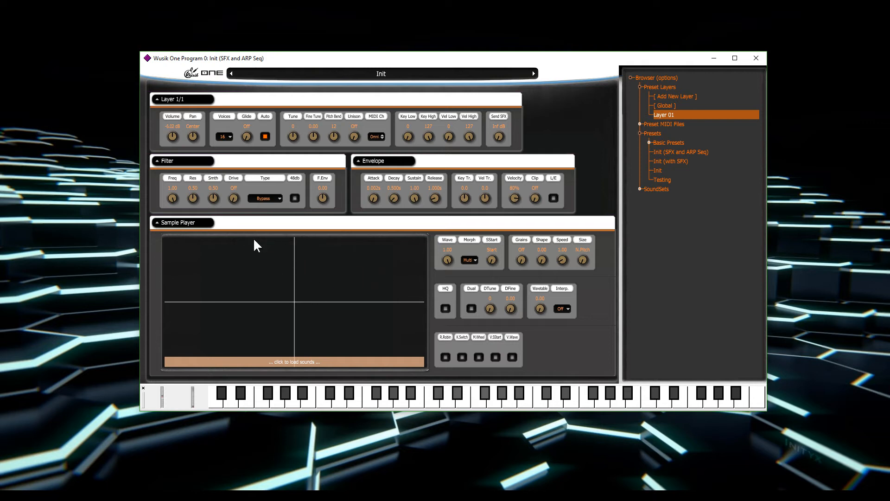
# Load the Grand Piano Lite sound from the Wavetable soundsets into the sample player.
pyautogui.click(680, 190)
pyautogui.click(682, 200)
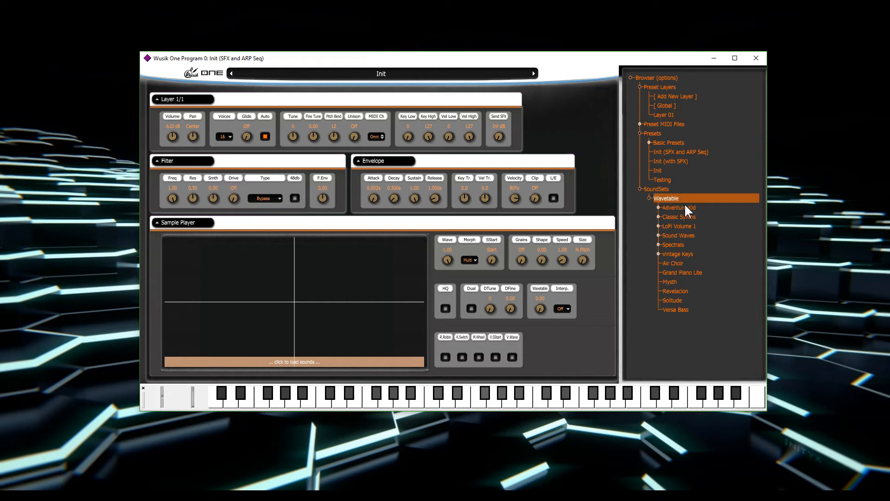
pyautogui.click(682, 275)
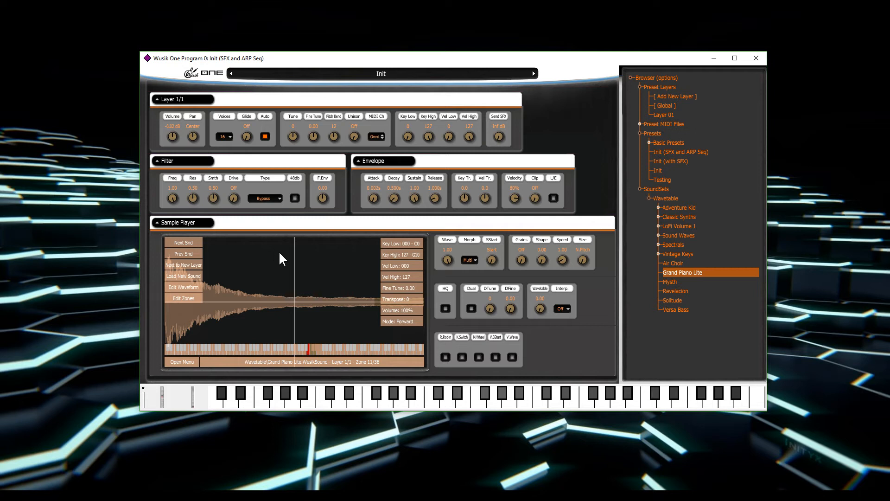
# Add the next sound as a new sample layer and set the sample player's Morph mode to Fade.
pyautogui.click(189, 266)
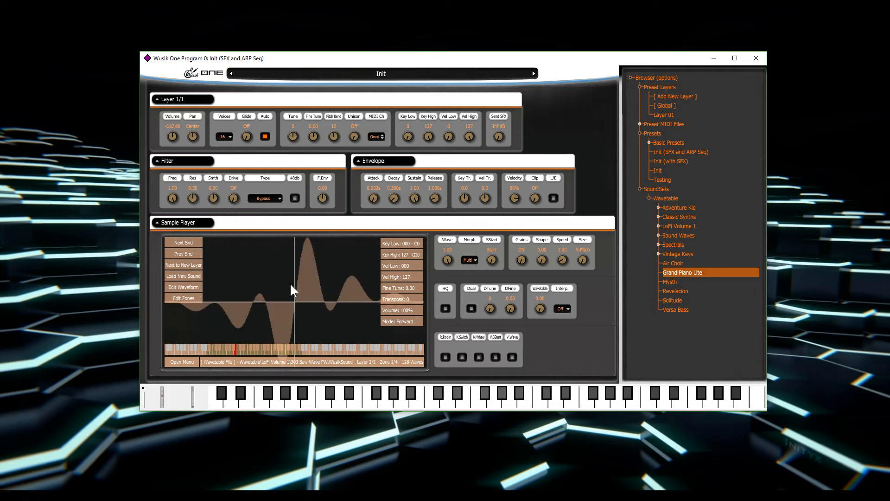
pyautogui.rightClick(312, 282)
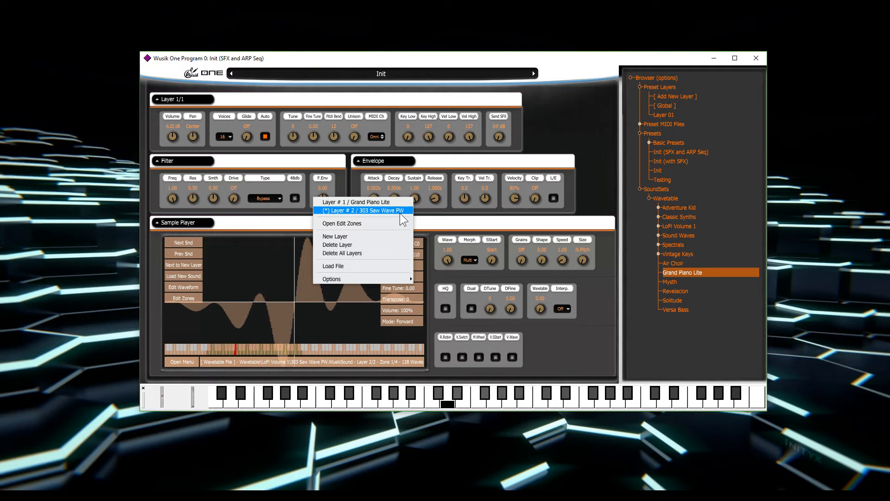
pyautogui.click(447, 222)
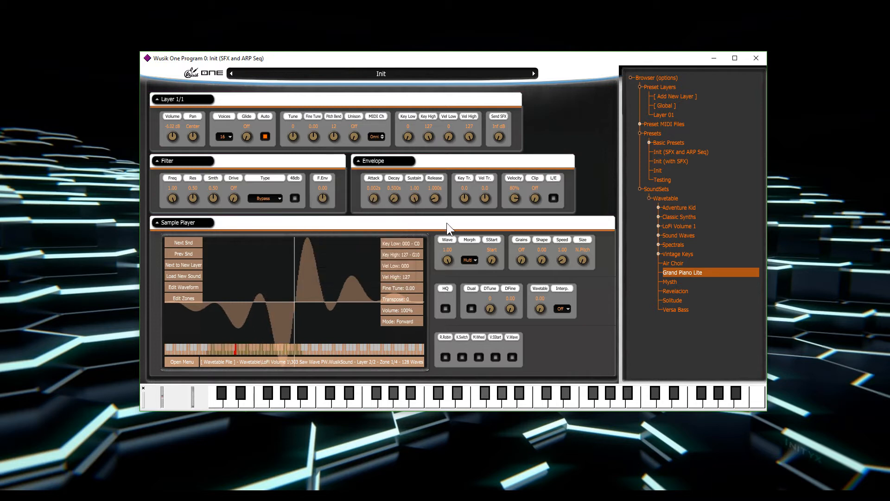
pyautogui.click(469, 261)
# Adjust the wet/dry mix of the global Double Chorus and Stereo Delay, and return to Layer 01.
pyautogui.click(684, 105)
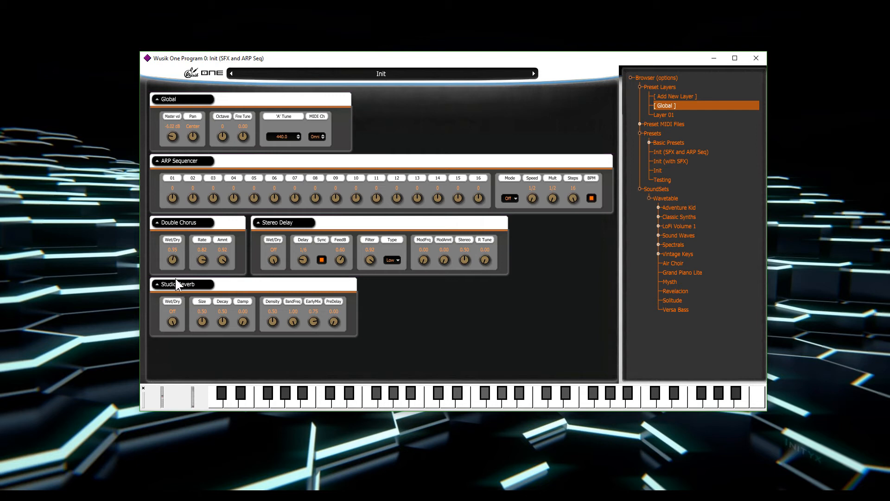
pyautogui.moveTo(174, 263); pyautogui.dragTo(178, 279)
pyautogui.moveTo(173, 261); pyautogui.dragTo(178, 268)
pyautogui.moveTo(273, 260); pyautogui.dragTo(277, 280)
pyautogui.moveTo(270, 257); pyautogui.dragTo(285, 332)
pyautogui.click(670, 116)
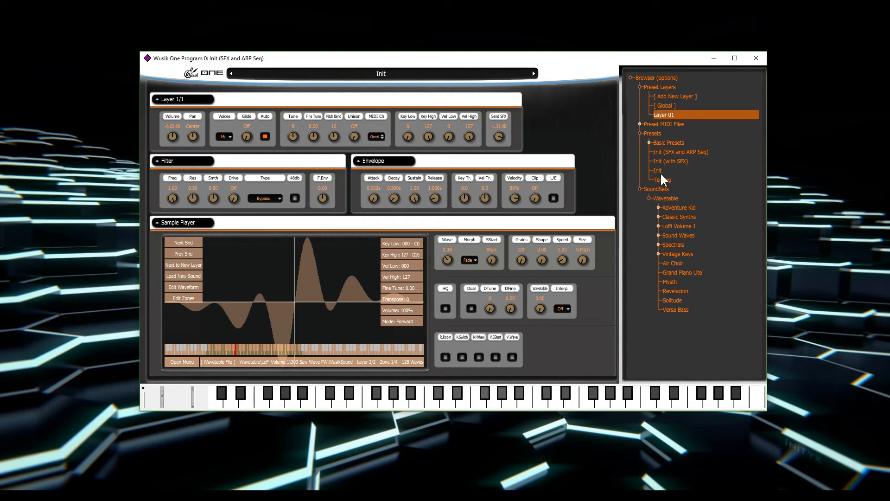
# Load the Round Robin 1 Layers preset from Basic Presets, discarding the current changes.
pyautogui.click(699, 142)
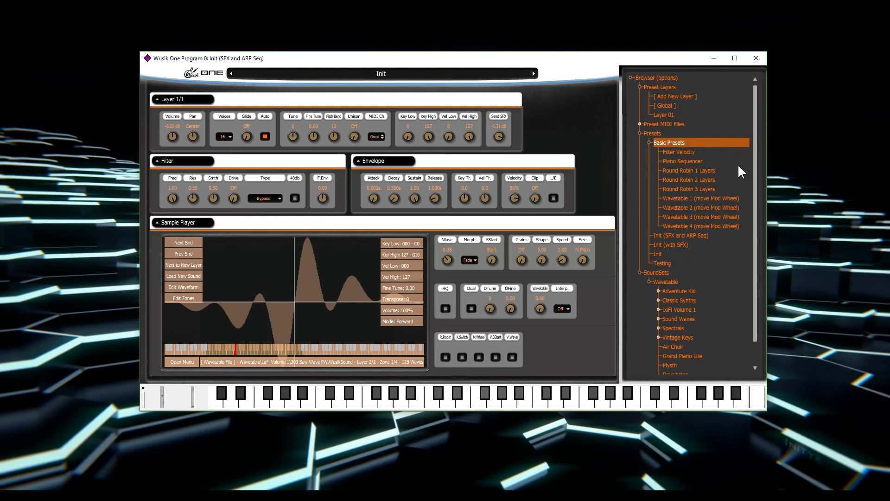
pyautogui.click(708, 172)
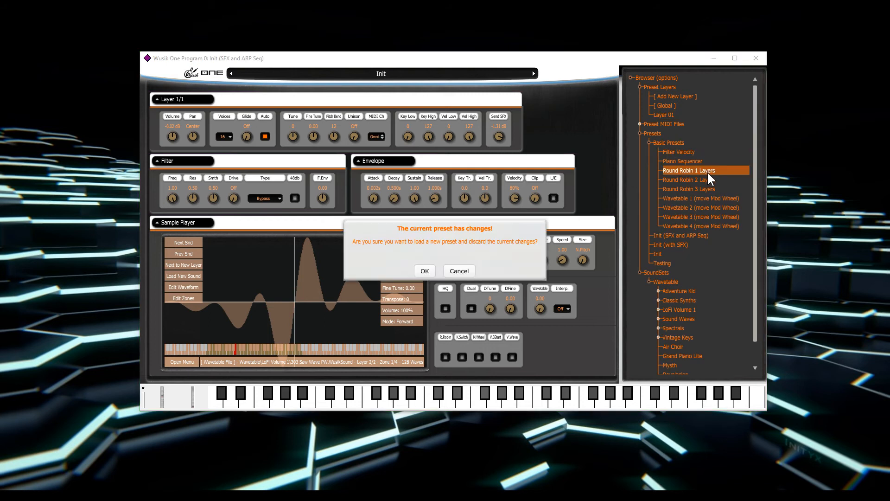
pyautogui.click(425, 271)
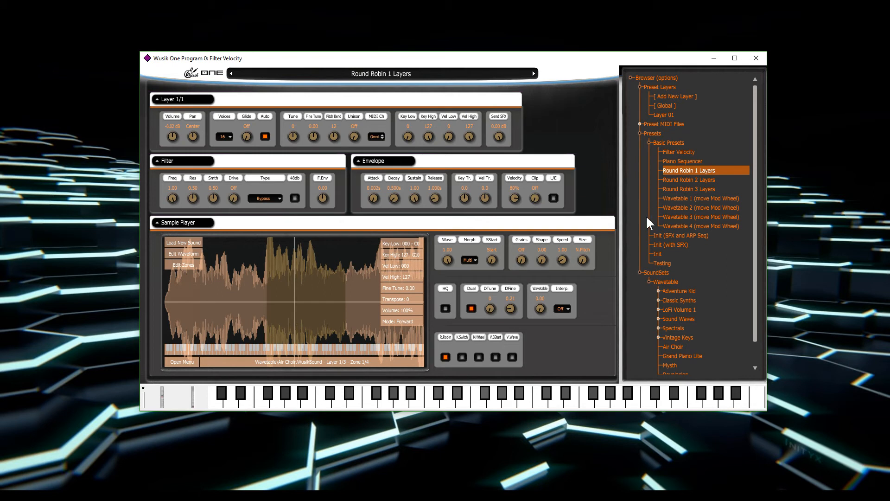
# Look through the Air Choir sample layers of the round robin preset.
pyautogui.rightClick(305, 271)
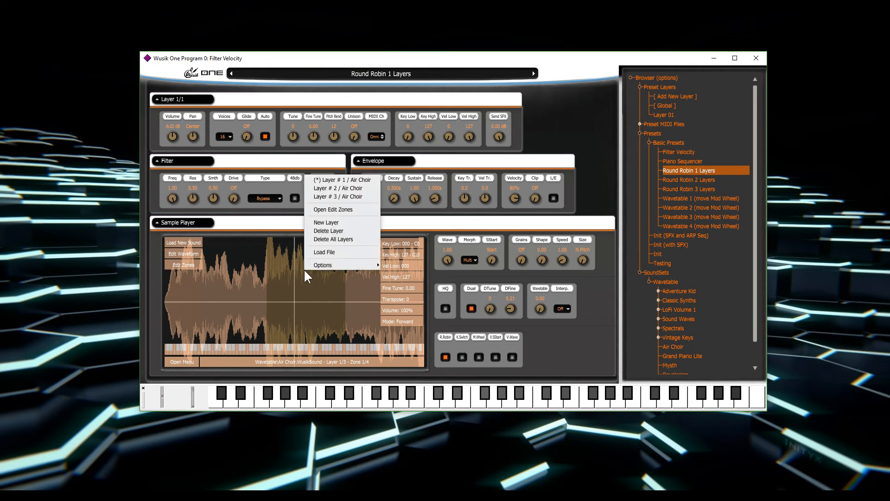
pyautogui.click(373, 188)
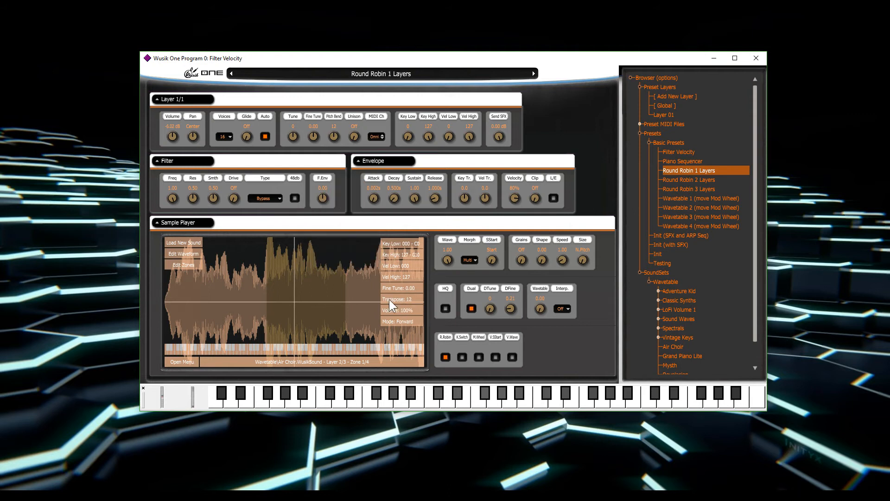
pyautogui.rightClick(342, 287)
pyautogui.click(377, 214)
pyautogui.rightClick(333, 272)
pyautogui.click(367, 184)
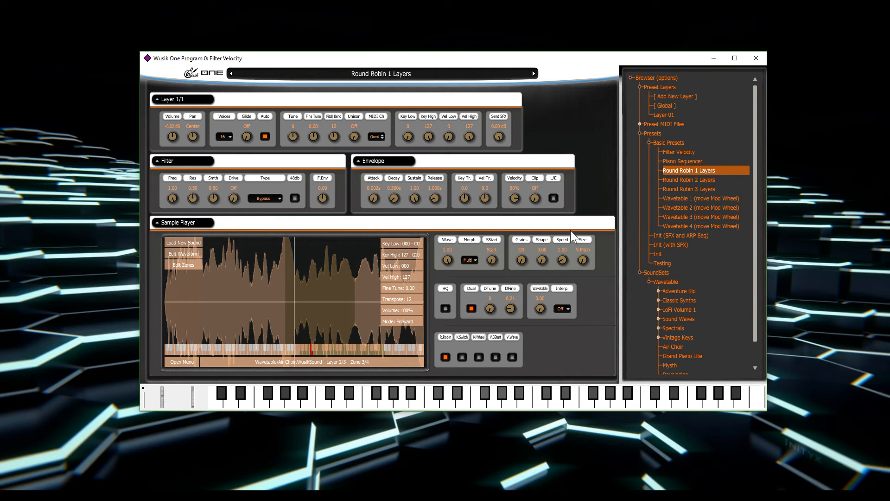
# Load the Round Robin 2 Layers preset, discarding changes, and view its Classic Synths (1) and Classic Synths (2) sample layers.
pyautogui.click(696, 180)
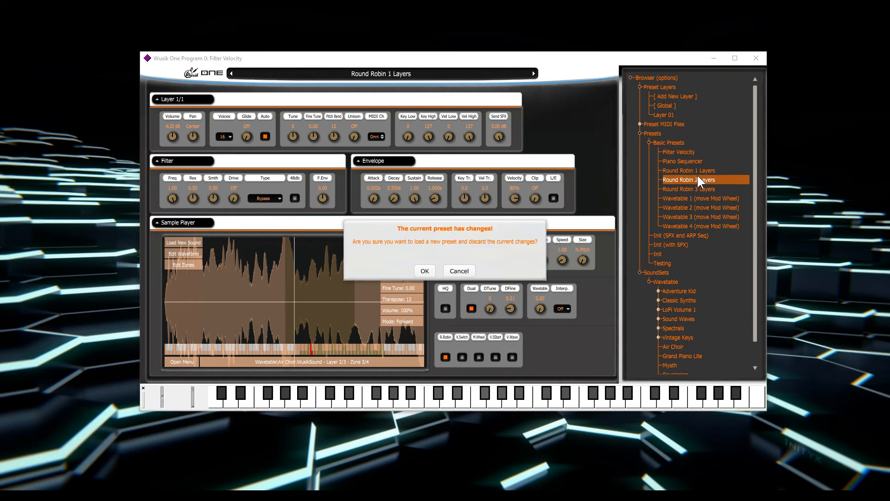
pyautogui.click(427, 269)
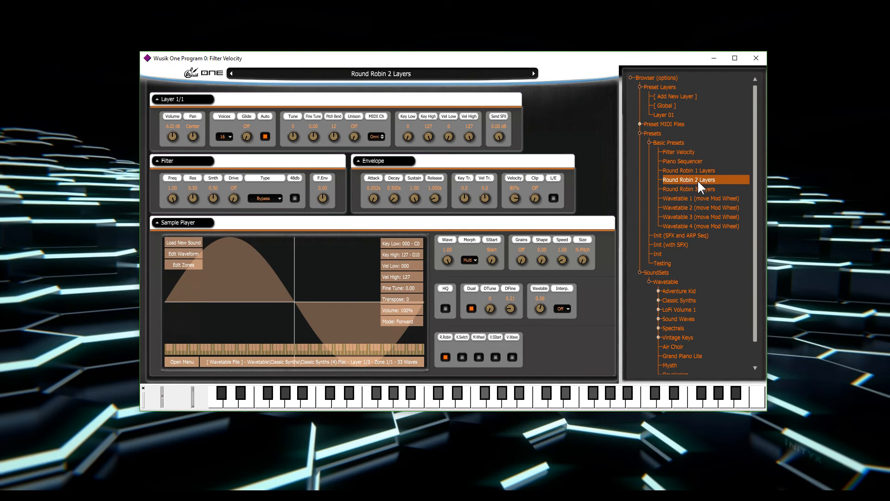
pyautogui.rightClick(339, 267)
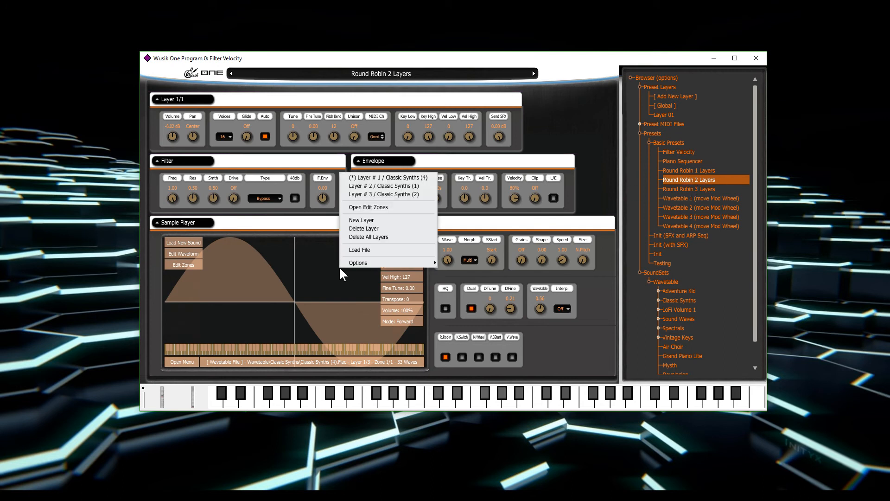
pyautogui.click(419, 185)
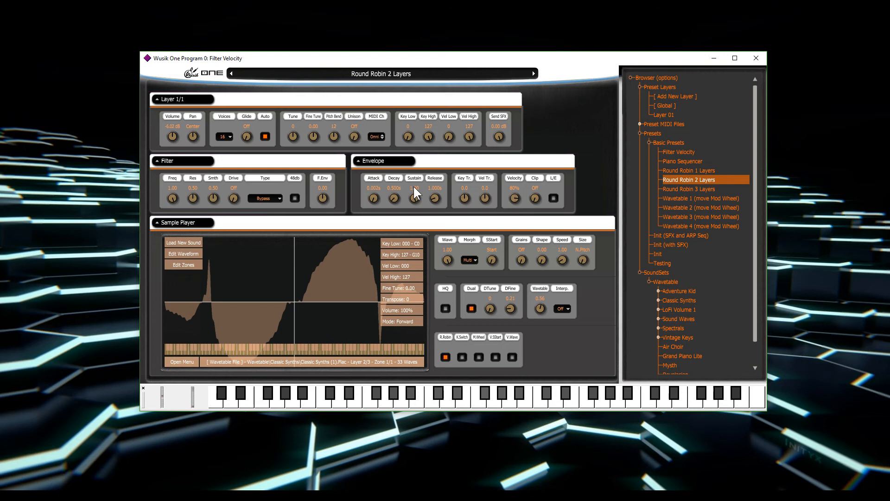
pyautogui.rightClick(371, 274)
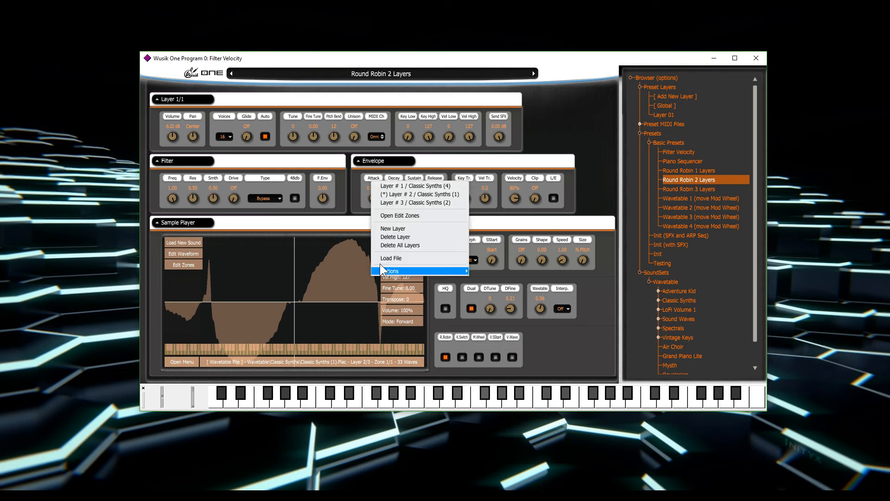
pyautogui.click(421, 202)
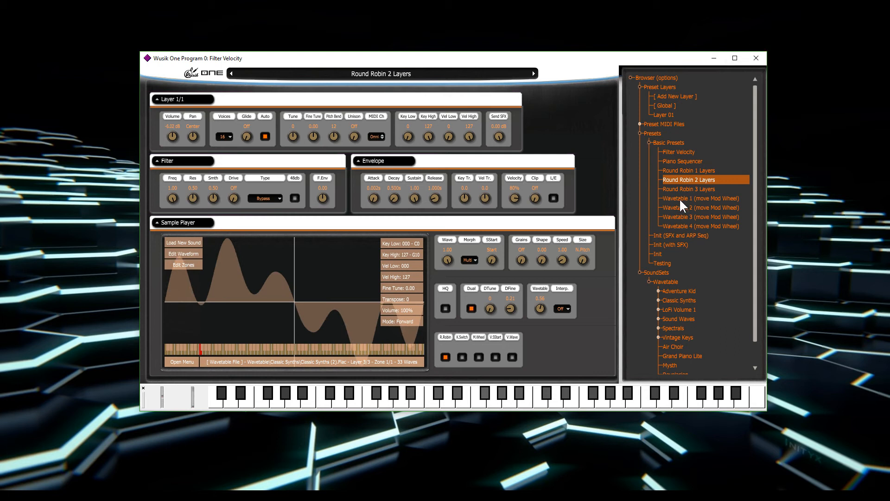
# Load the Wavetable 1 (move Mod Wheel) preset, discarding changes, and examine its Wavetable knob's modulation and MIDI assignment.
pyautogui.click(688, 198)
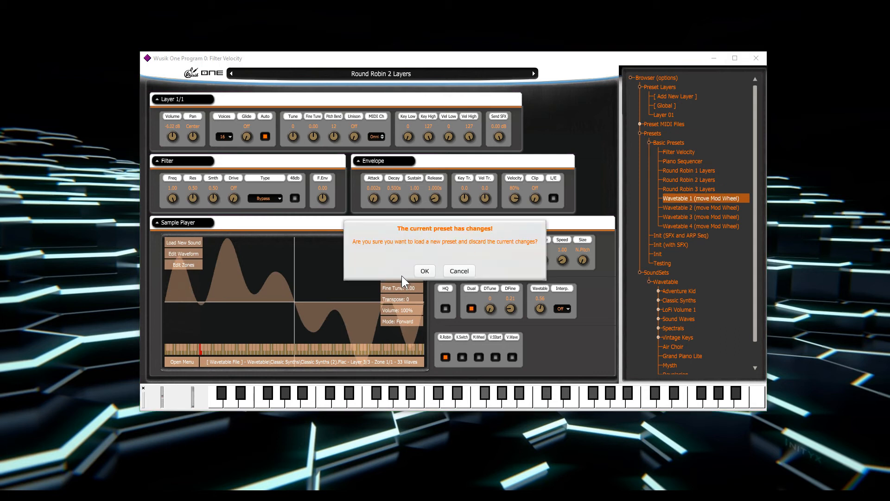
pyautogui.click(421, 273)
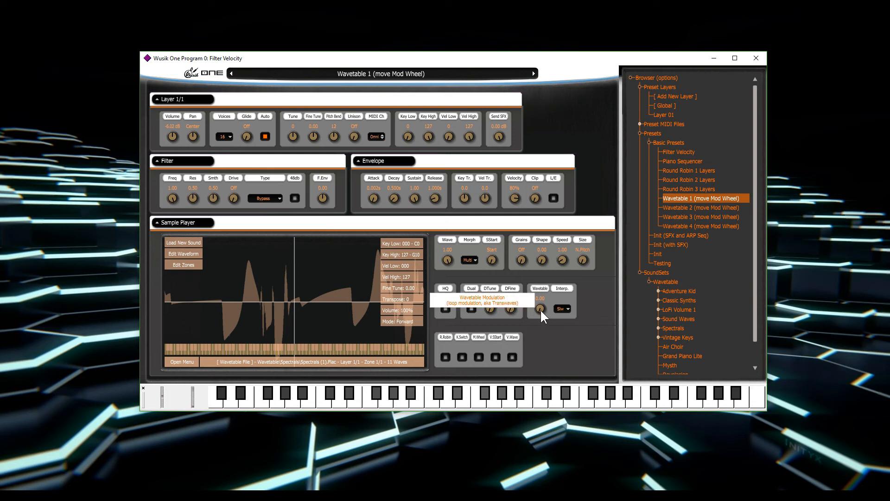
pyautogui.moveTo(540, 309); pyautogui.dragTo(552, 349)
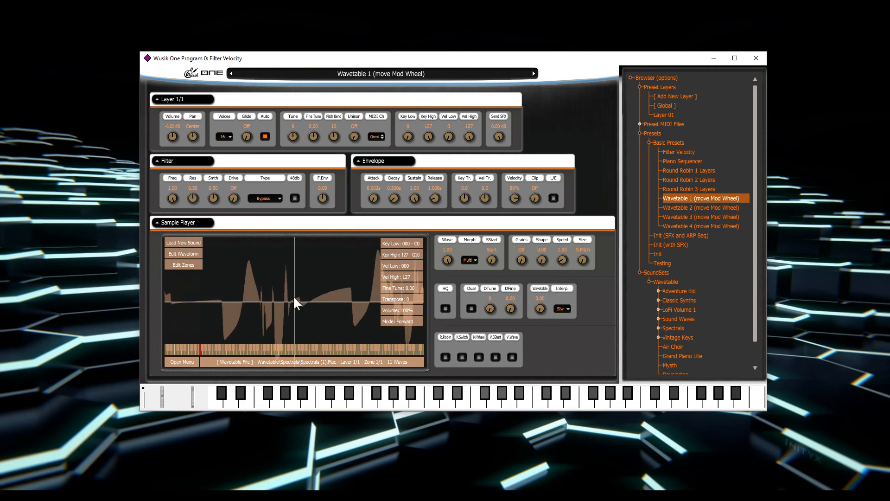
pyautogui.rightClick(541, 305)
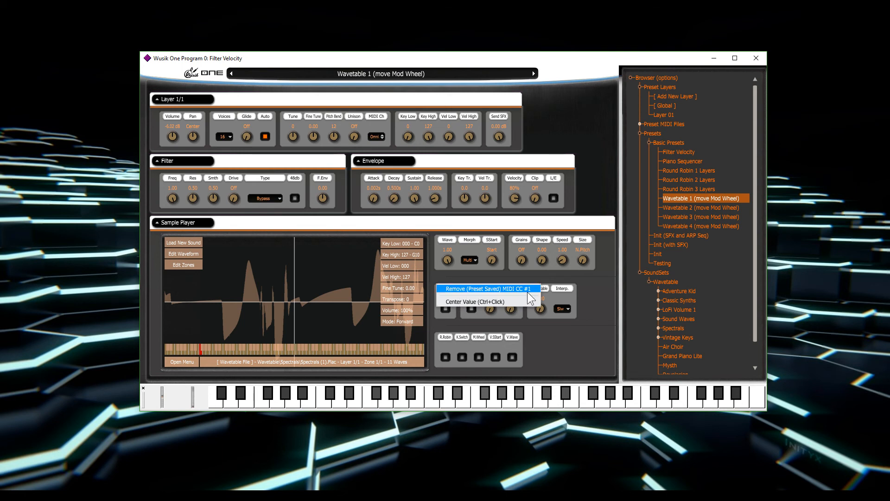
pyautogui.click(564, 326)
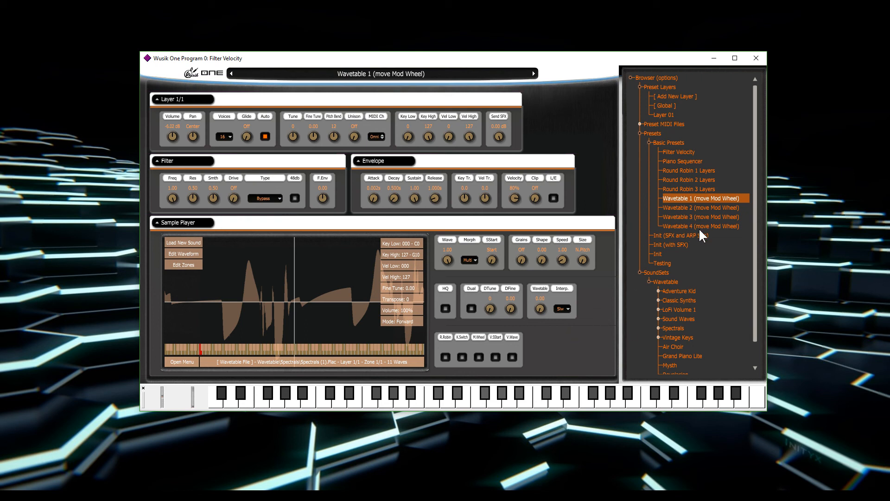
# Load the Init (SFX and ARP Seq) preset, discarding changes, and load the Adventure Kid wavetable 0001.Flac into its layer.
pyautogui.click(663, 235)
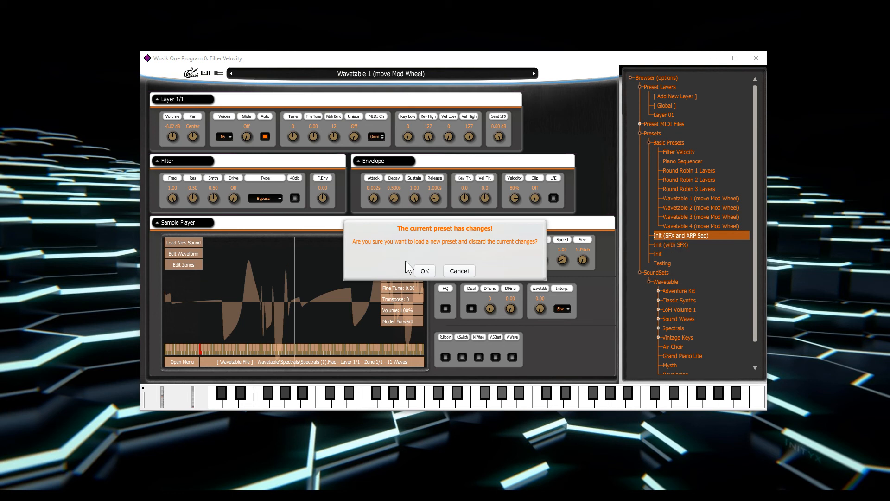
pyautogui.click(425, 271)
pyautogui.scroll(-1, 681, 258)
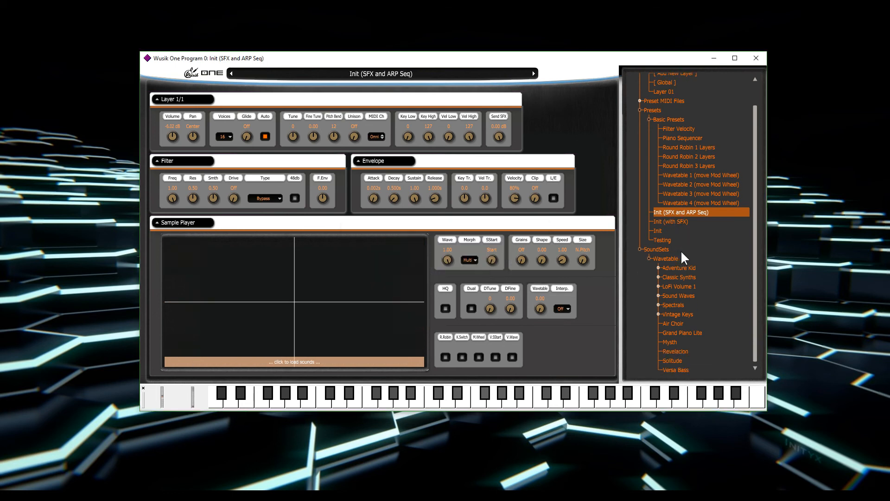
pyautogui.click(701, 267)
pyautogui.click(704, 275)
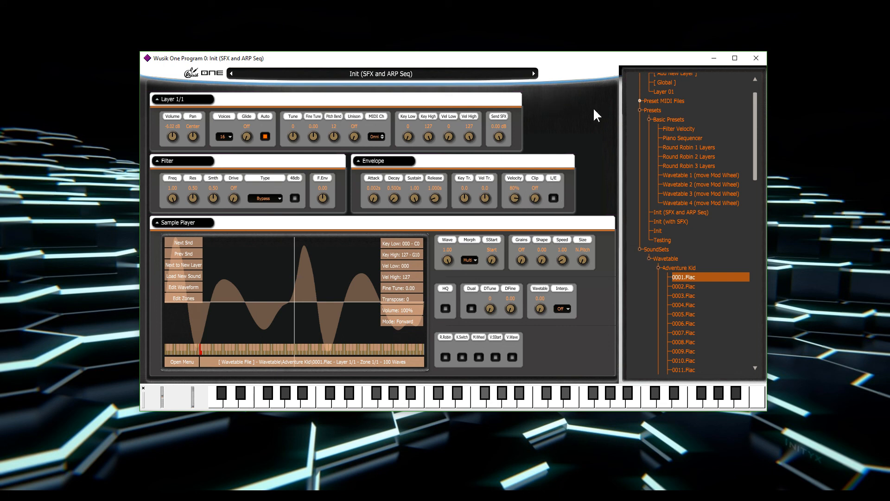
# Show the preset's Global settings and view the program's Screen Refresh Rate options.
pyautogui.scroll(1, 691, 157)
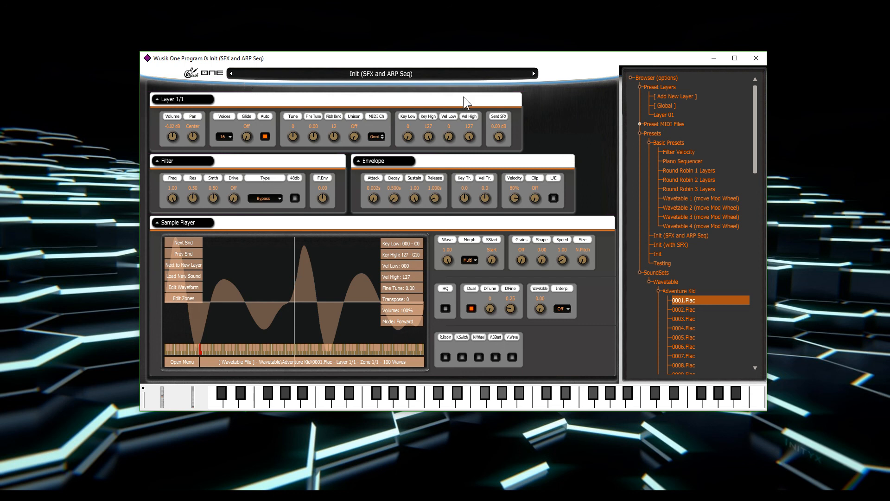
pyautogui.click(684, 106)
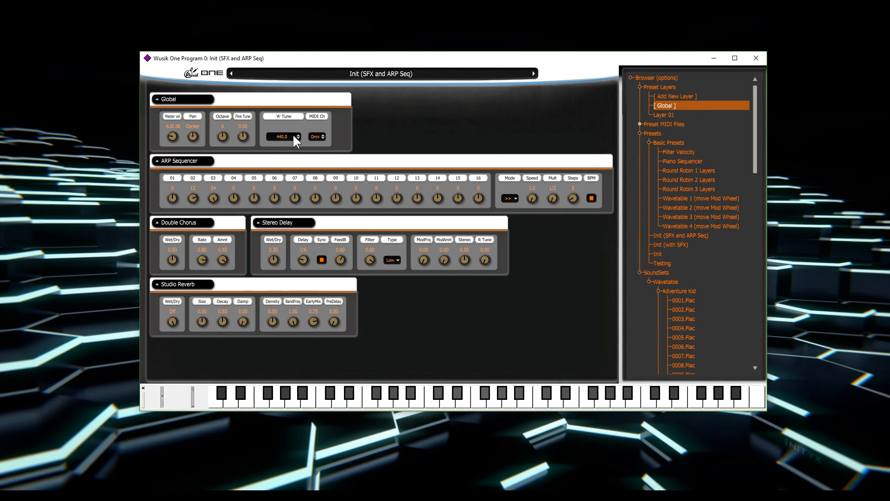
pyautogui.click(203, 72)
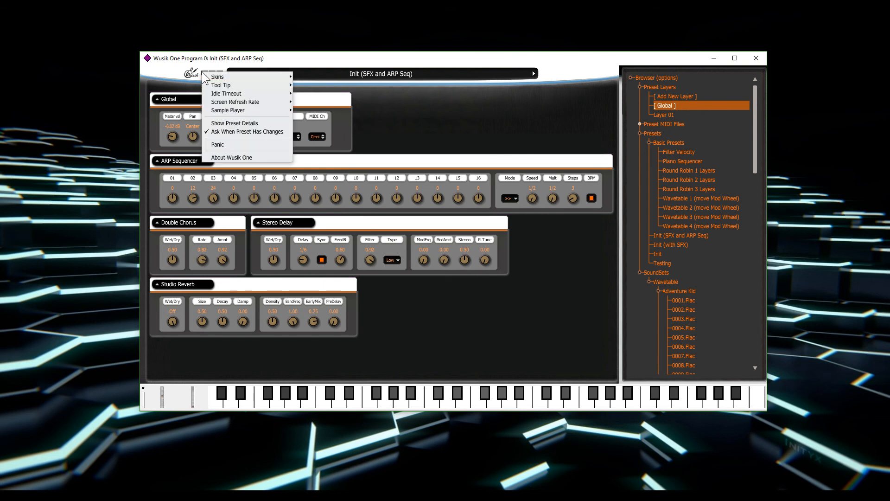
pyautogui.moveTo(264, 101)
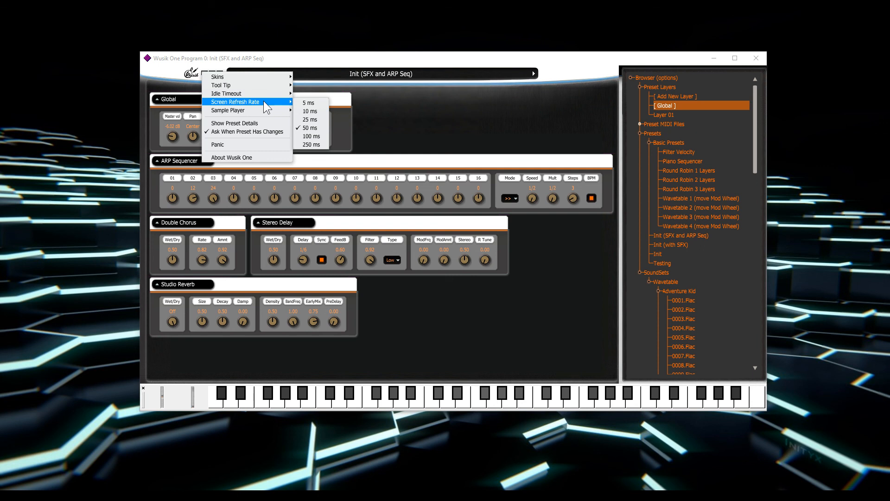